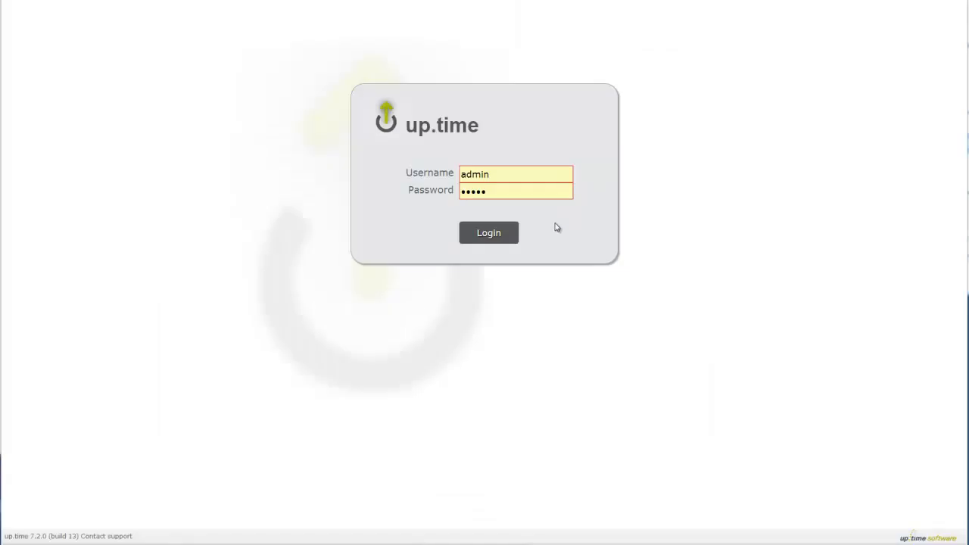
# - Sign in and go to the Global Scan monitoring dashboard
pyautogui.click(489, 233)
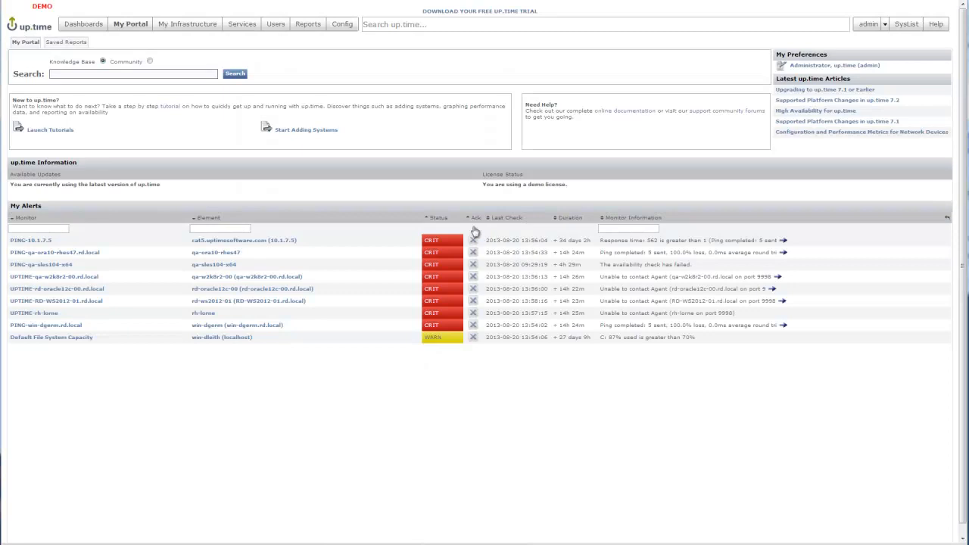
pyautogui.click(84, 24)
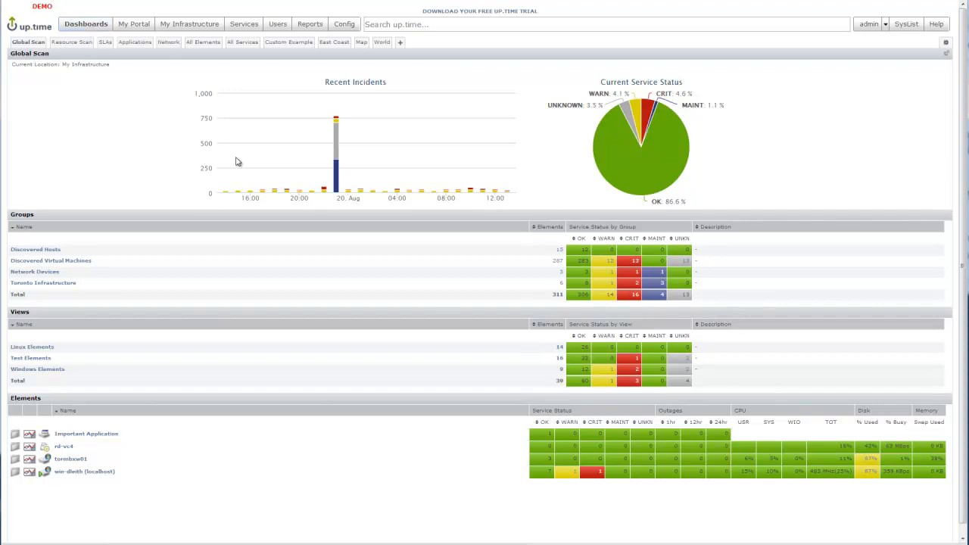
pyautogui.moveTo(336, 150)
pyautogui.click(73, 42)
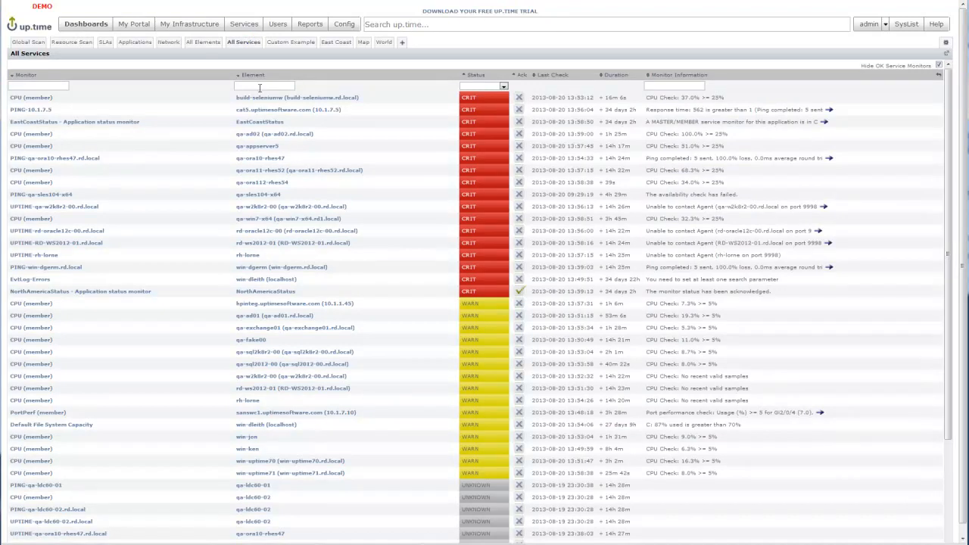
pyautogui.click(263, 85)
pyautogui.write('qa')
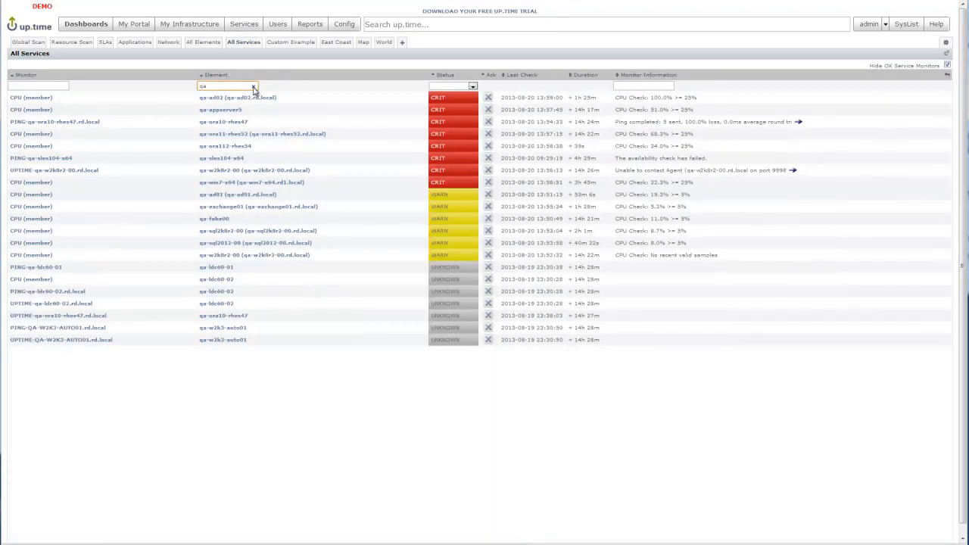
pyautogui.click(254, 86)
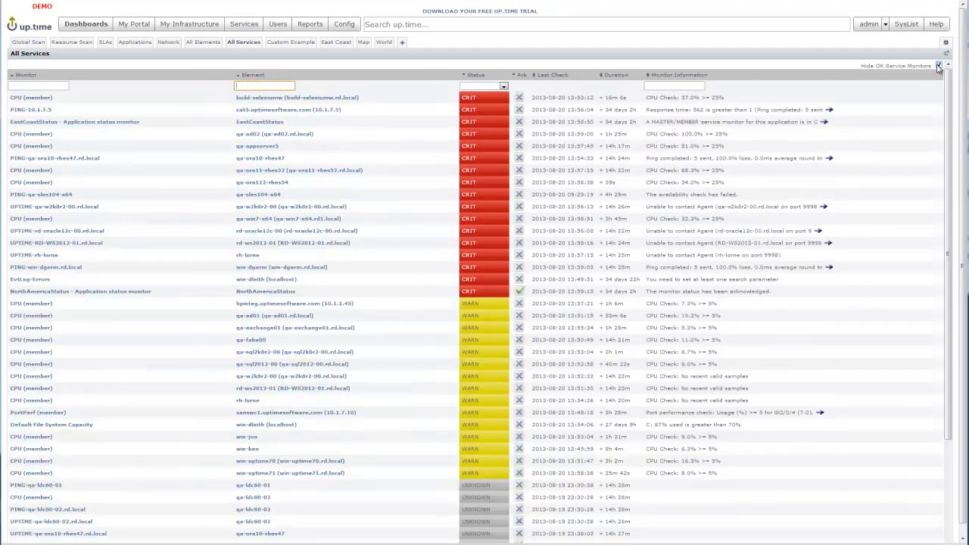
pyautogui.click(86, 24)
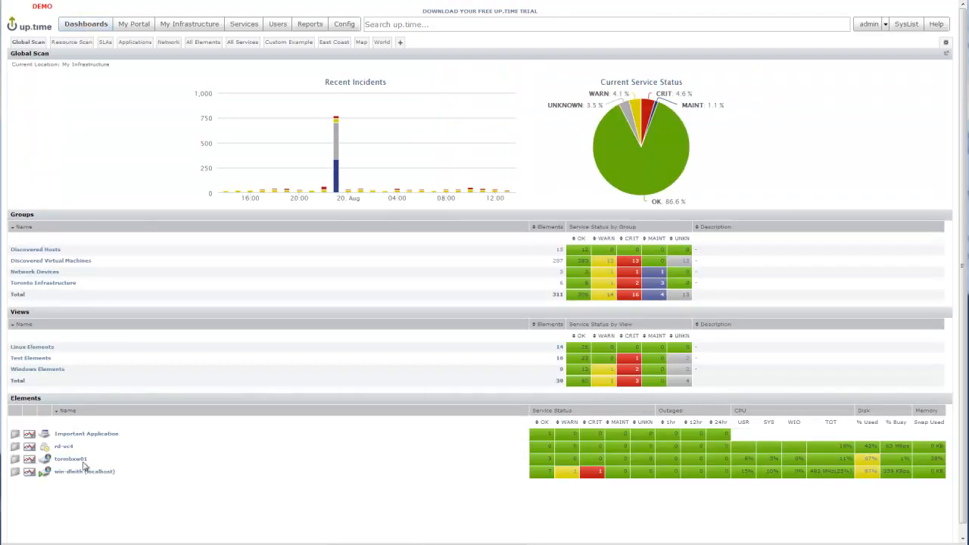
# - Show tormbxw01's performance graphs and zoom the enlarged CPU Usage chart into overnight activity
pyautogui.click(82, 470)
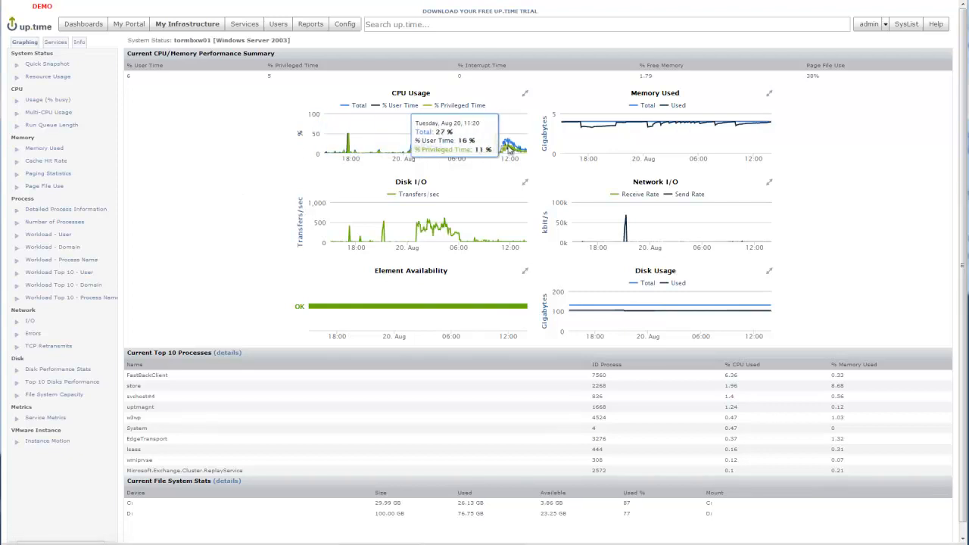
pyautogui.click(525, 93)
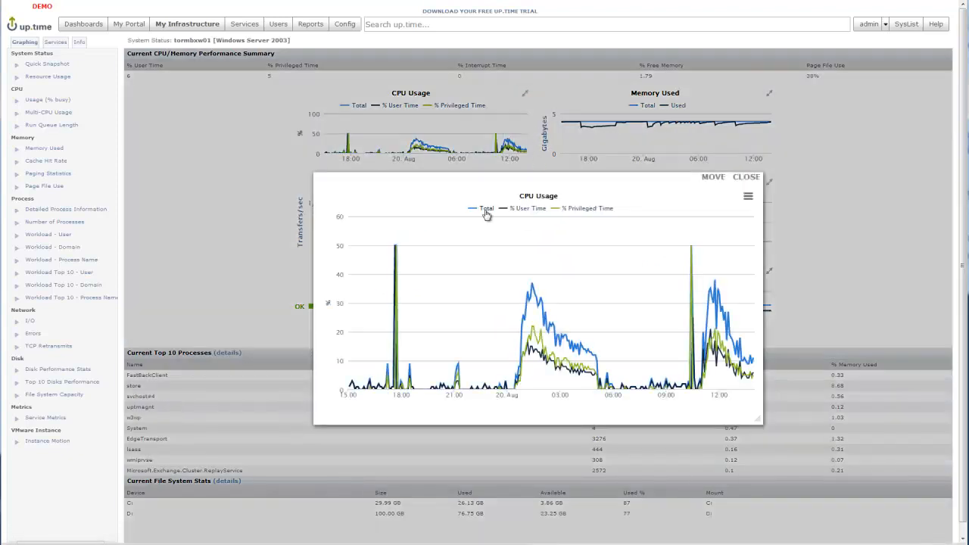
pyautogui.moveTo(464, 258); pyautogui.dragTo(605, 371)
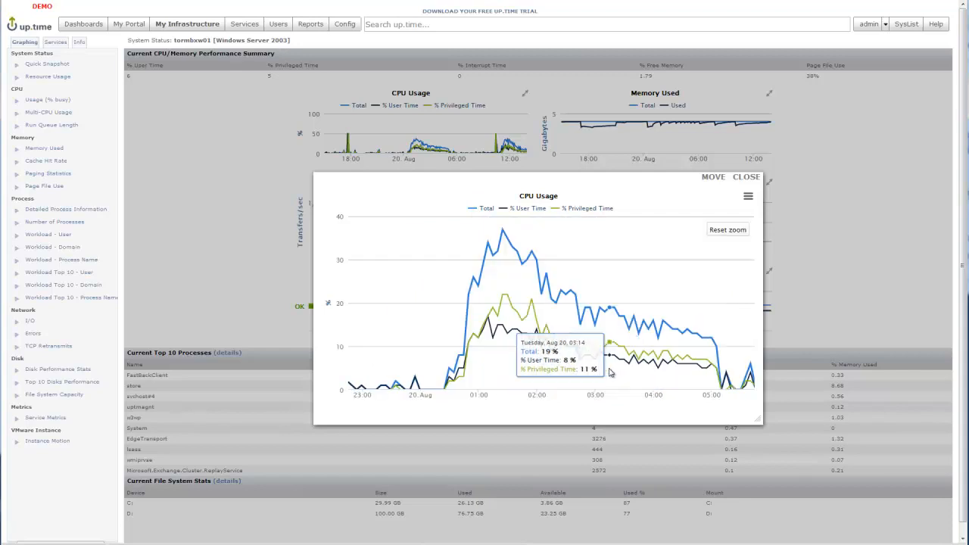
# - Check the CPU chart's export options, close it and return to the dashboards overview
pyautogui.click(748, 196)
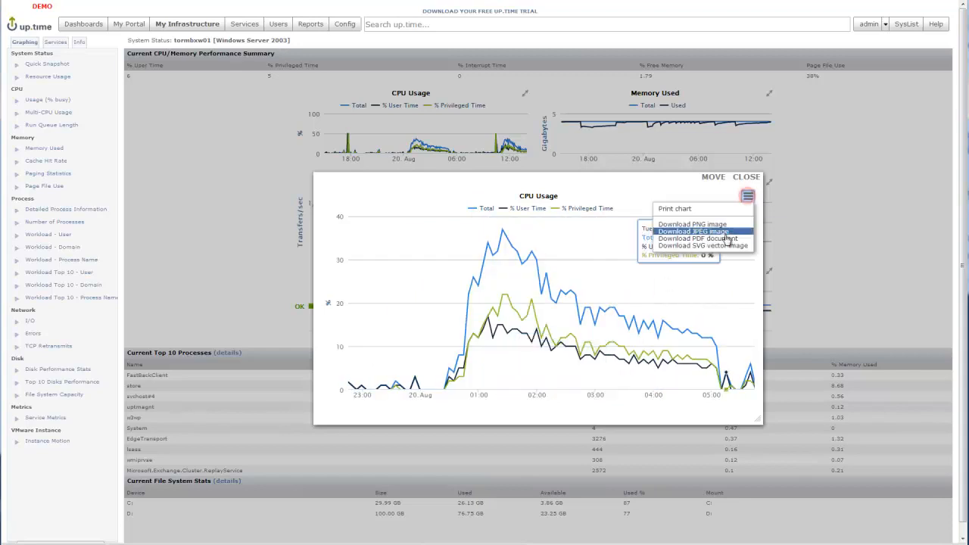
pyautogui.click(746, 176)
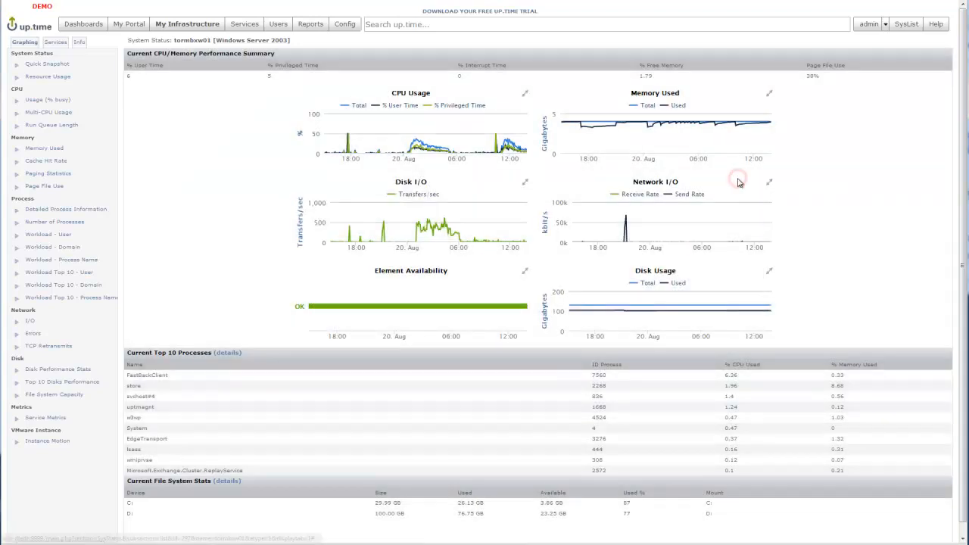
pyautogui.click(82, 25)
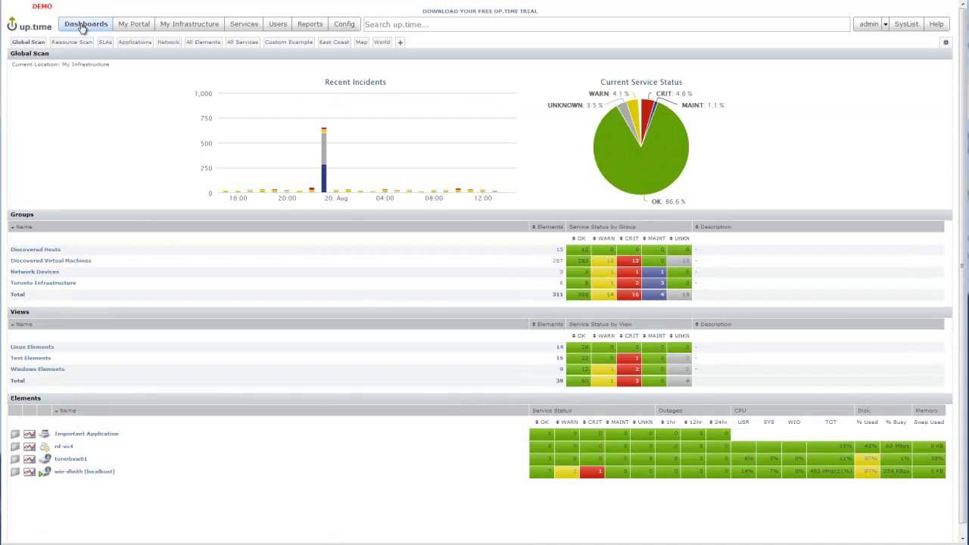
# - View the Custom Example dashboard, expanding and collapsing vmh-rd7.rd.local in the topology tree
pyautogui.click(288, 42)
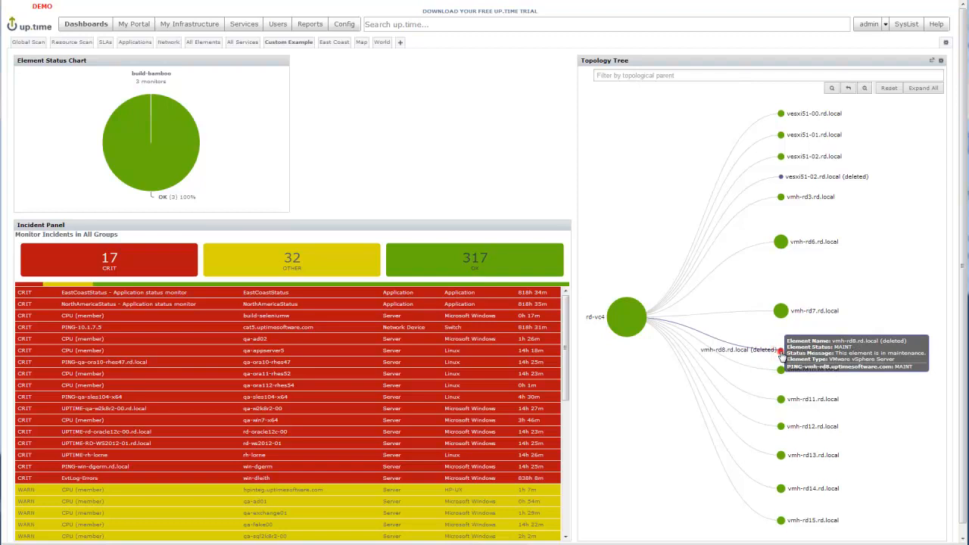
pyautogui.click(780, 352)
pyautogui.click(781, 310)
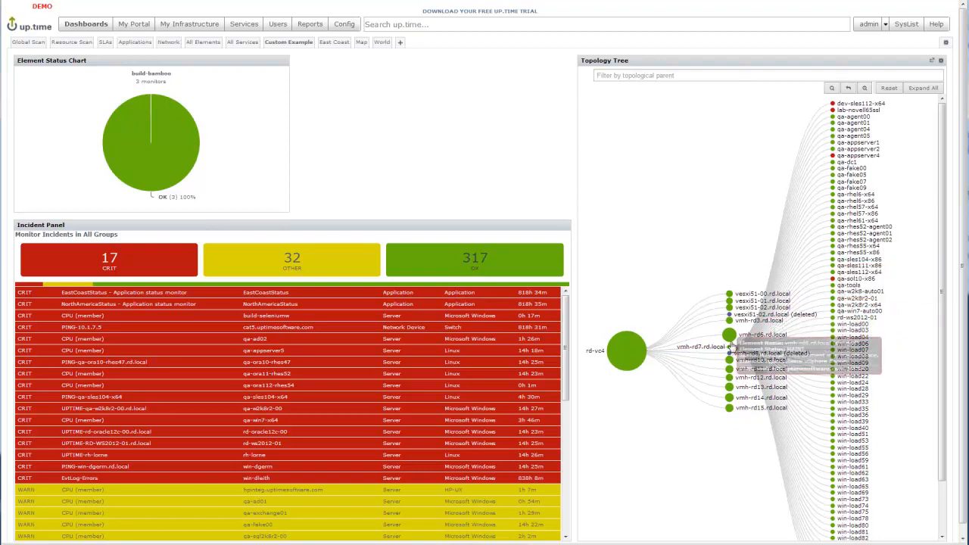
pyautogui.click(730, 338)
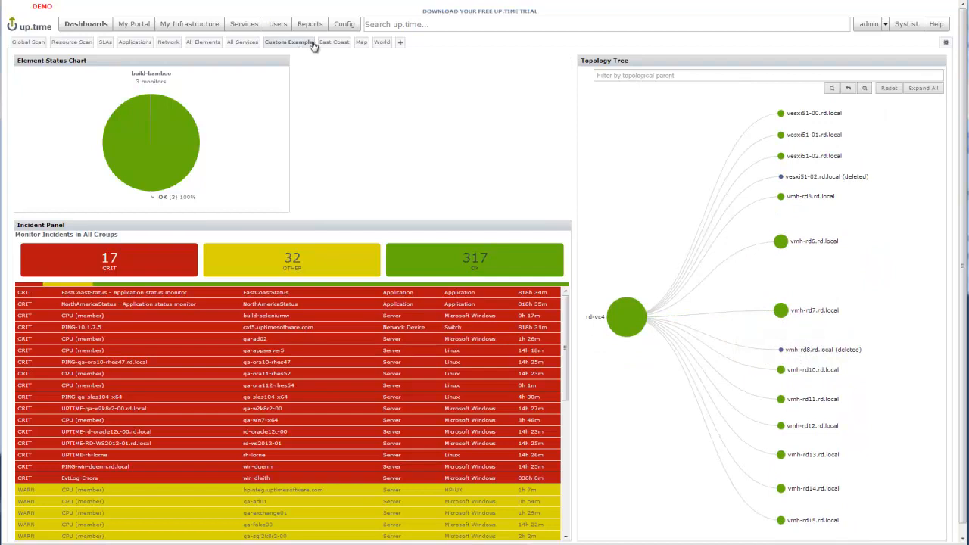
# - On the East Coast dashboard, move the topology tree lower-left and the bar chart to the centre slot
pyautogui.click(382, 42)
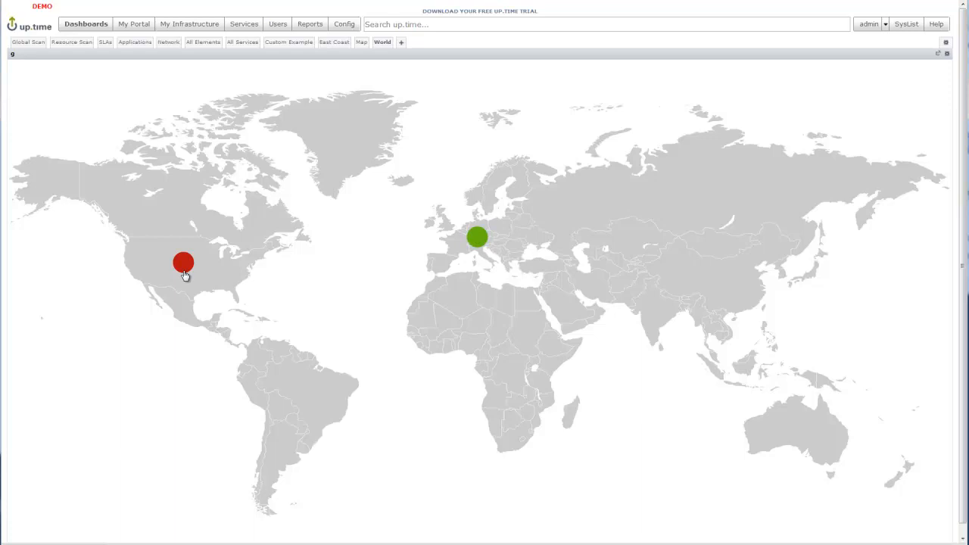
pyautogui.moveTo(183, 264)
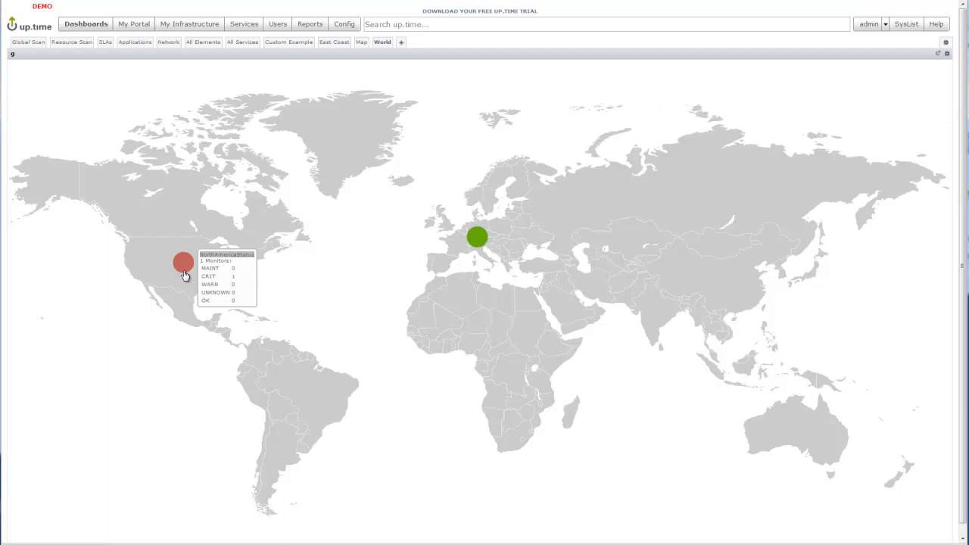
pyautogui.click(334, 42)
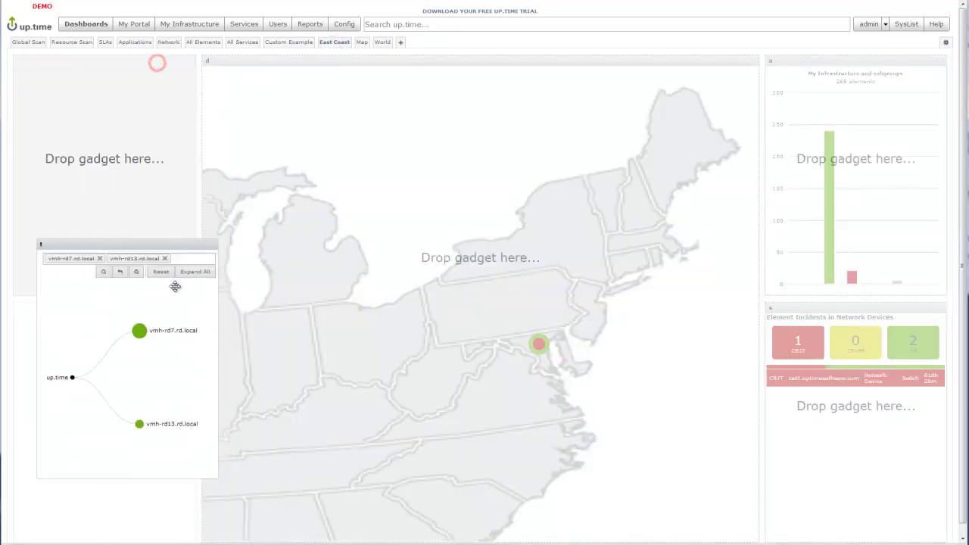
pyautogui.moveTo(157, 62); pyautogui.dragTo(174, 318)
pyautogui.moveTo(809, 62)
pyautogui.mouseDown()
pyautogui.moveTo(692, 84)
pyautogui.moveTo(89, 82)
pyautogui.mouseUp()
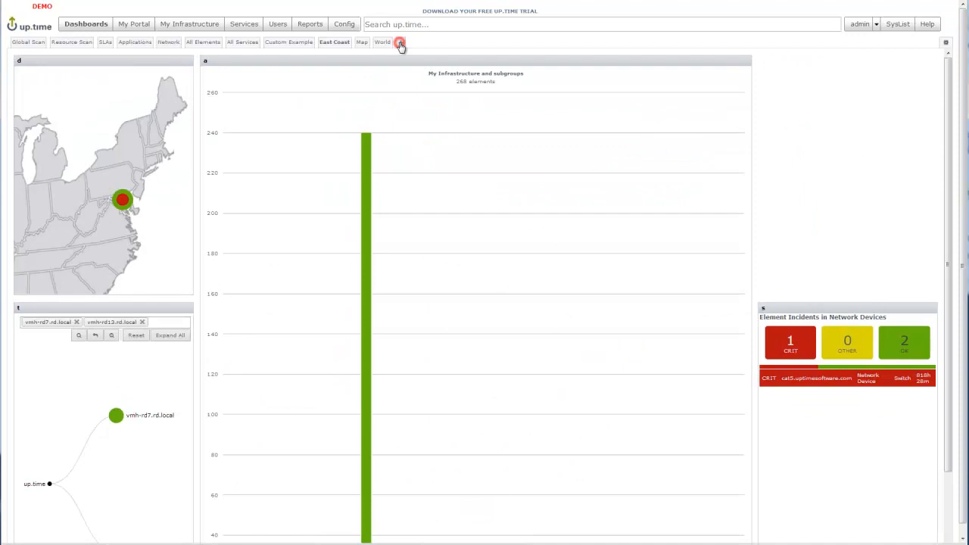
# - Create 'My Dashboard' shared with prod support using the four-slot layout, then start adding a gadget
pyautogui.click(400, 43)
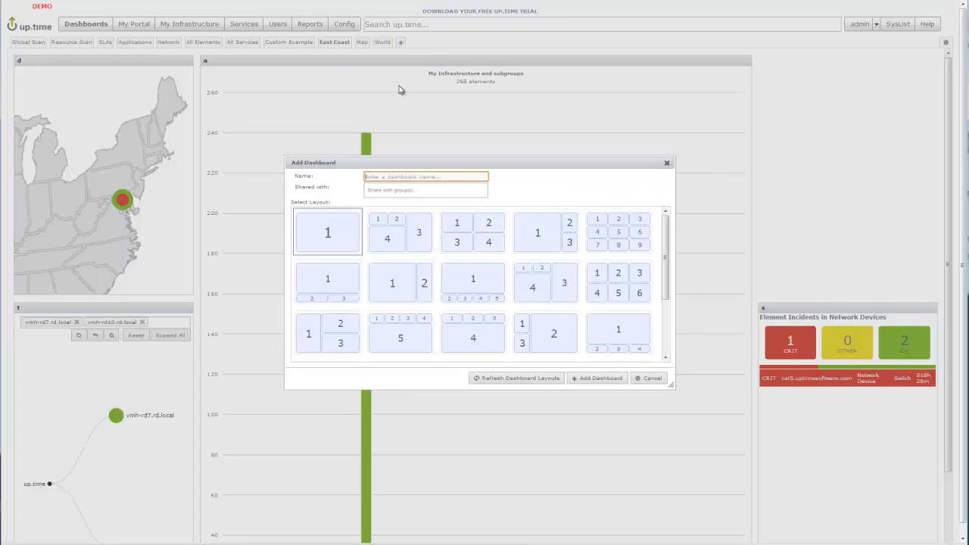
pyautogui.write('My Dashboard')
pyautogui.click(426, 190)
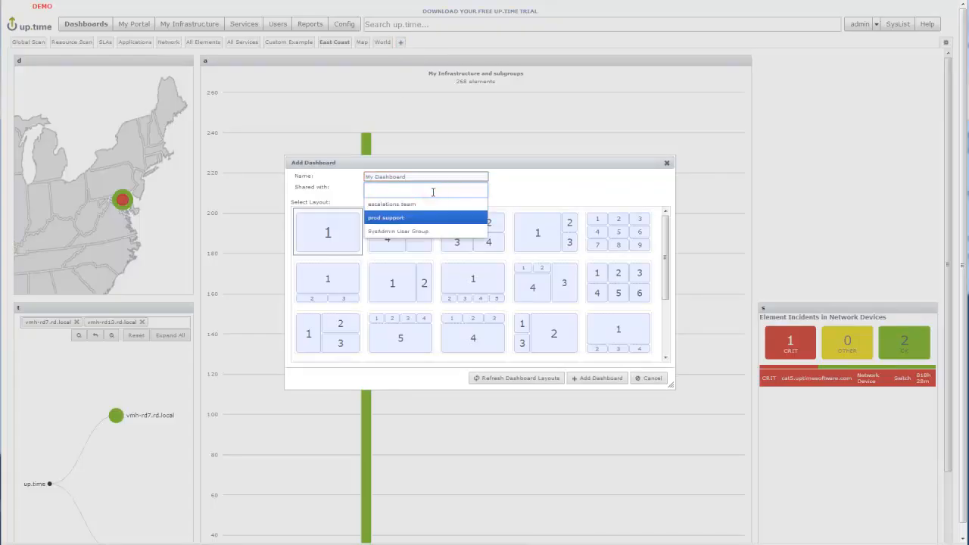
pyautogui.click(432, 215)
pyautogui.click(415, 232)
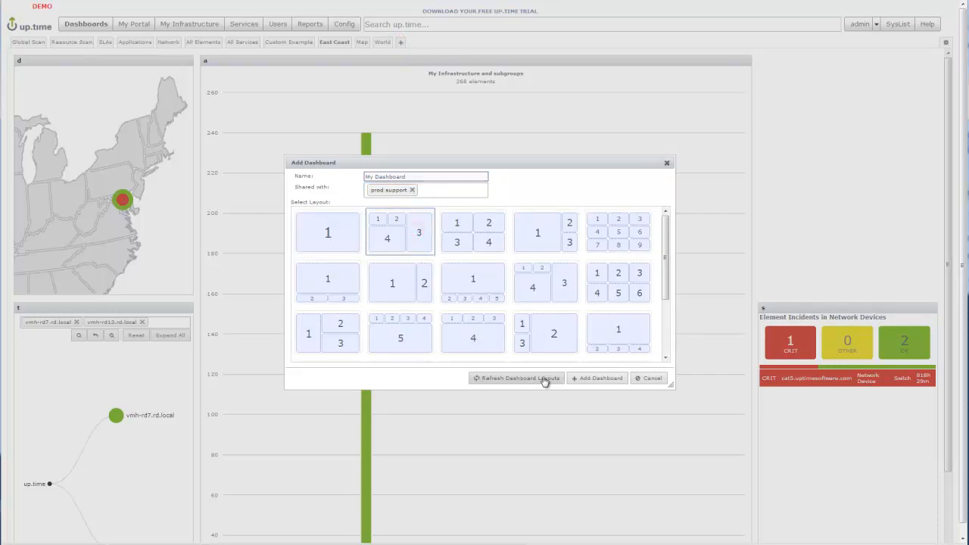
pyautogui.click(597, 377)
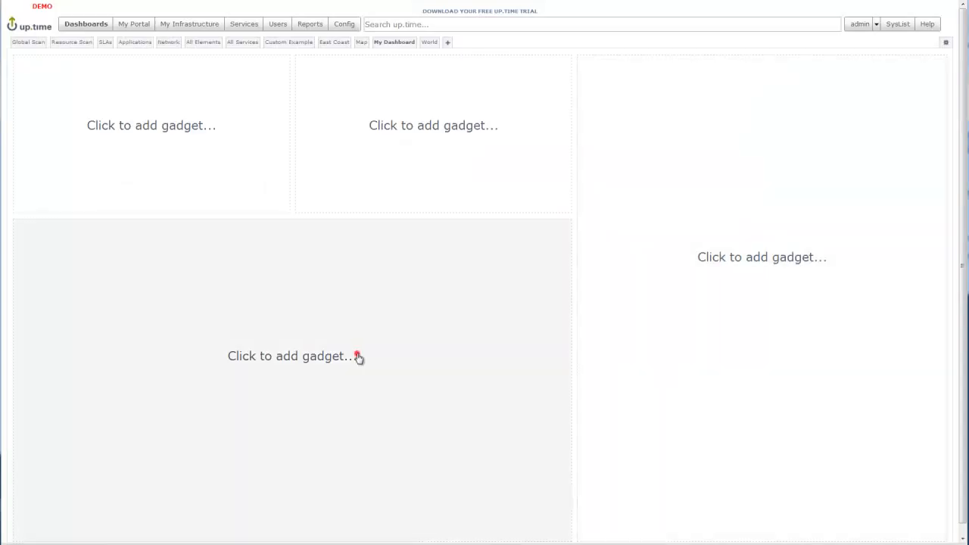
pyautogui.click(358, 356)
pyautogui.write('Test Gadget')
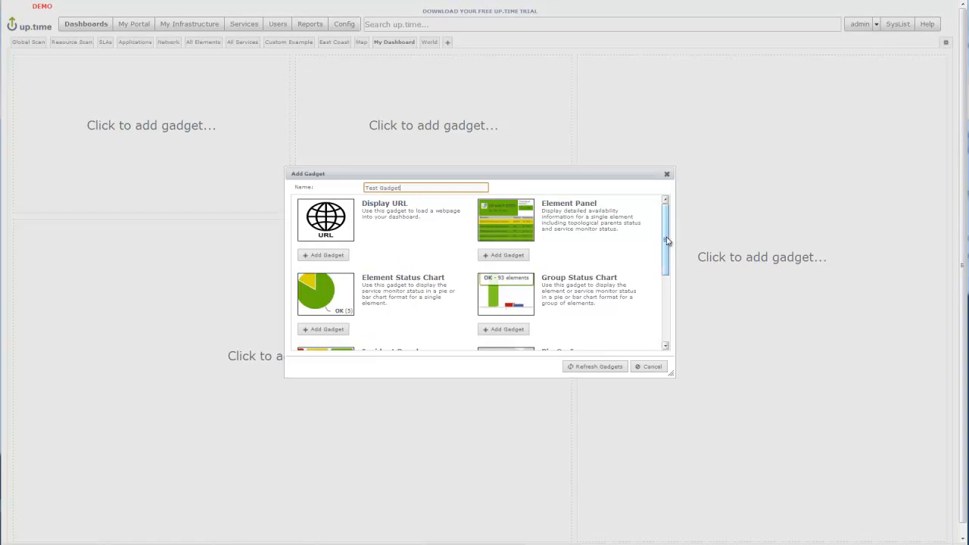
pyautogui.moveTo(665, 237); pyautogui.dragTo(666, 326)
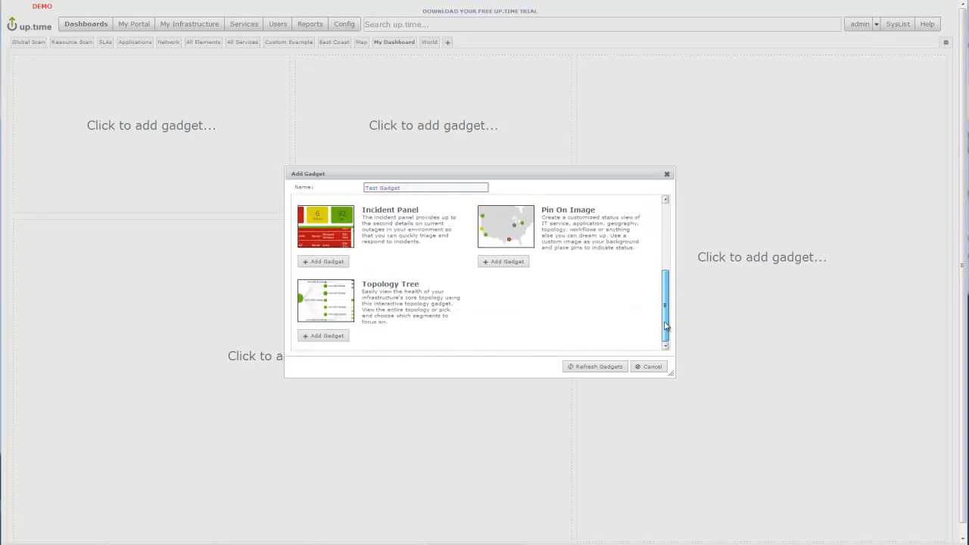
# - Cancel the Add Gadget dialog without adding a gadget
pyautogui.click(650, 370)
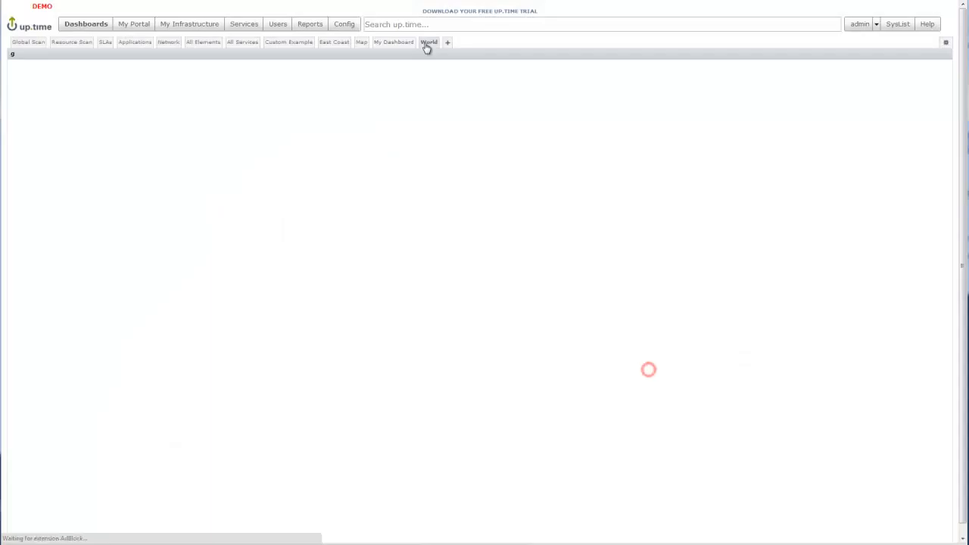